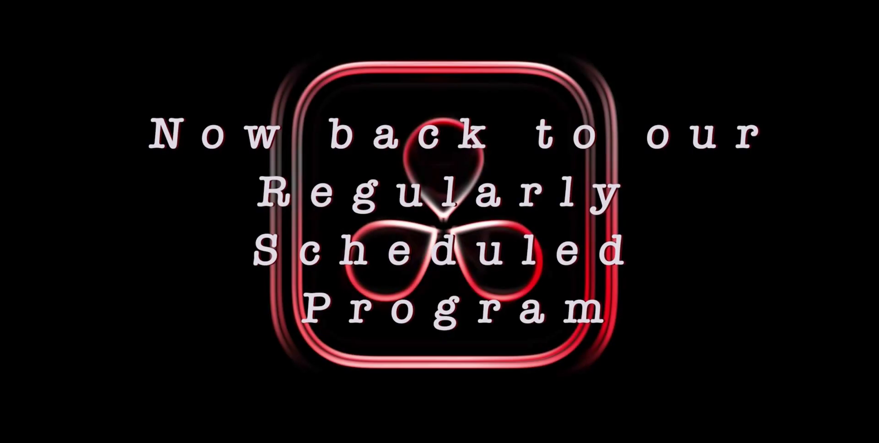
- Try adding a second audio track in the clip attributes of the Back to the Future clip
right_click(161, 110)
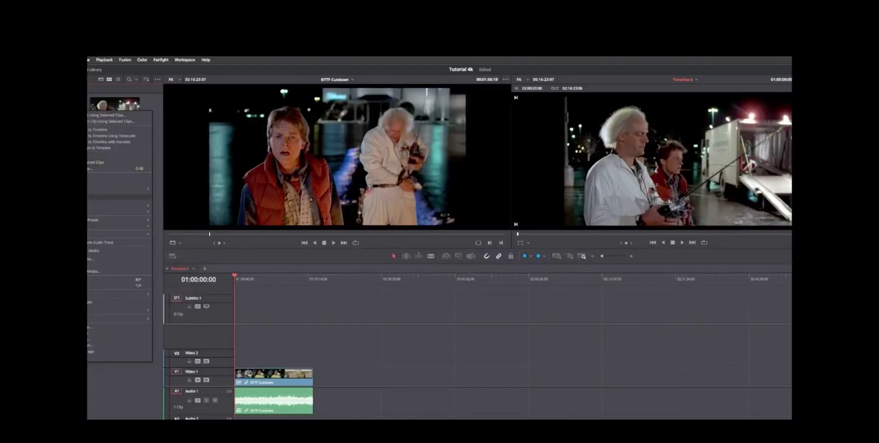
left_click(119, 197)
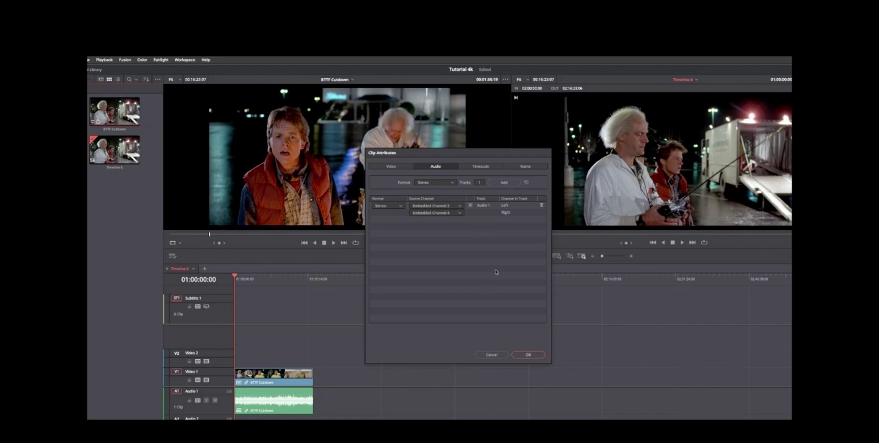
left_click(504, 182)
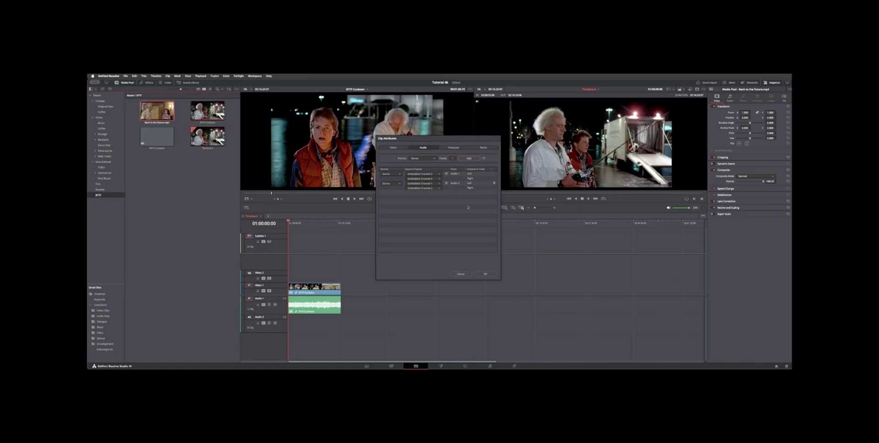
left_click(493, 185)
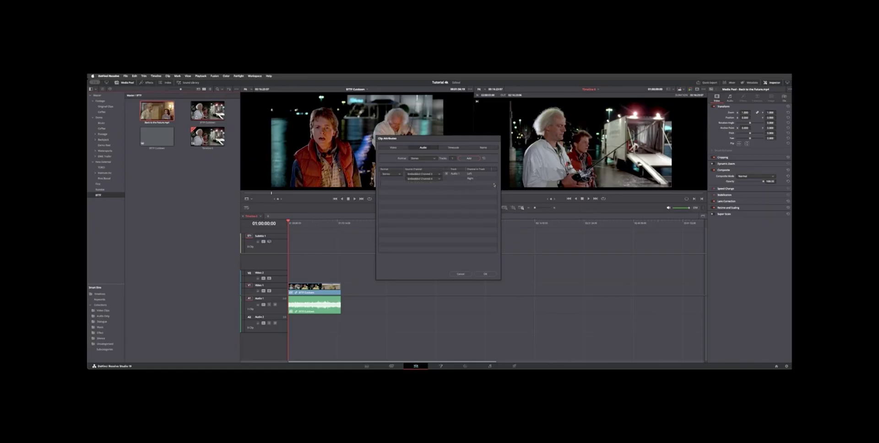
left_click(456, 273)
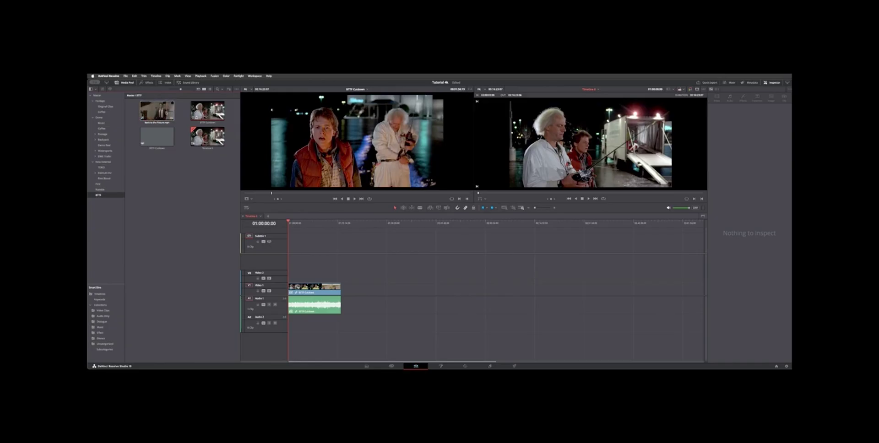
- Transcribe the audio of the Back to the Future clip
right_click(160, 111)
key("Escape")
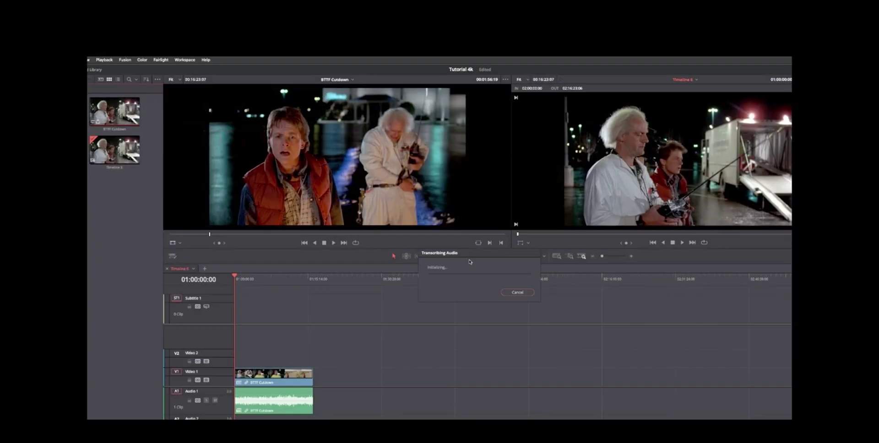
left_click_drag(471, 255, 485, 257)
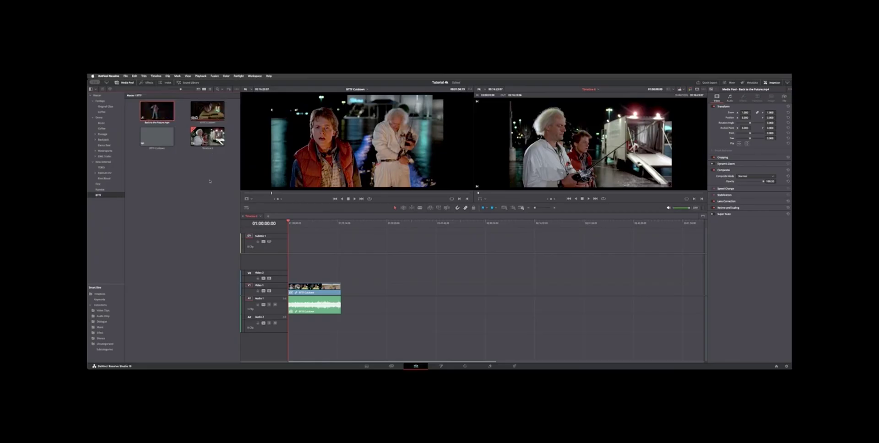
- Open the transcription of the BTTF Cutdown clip and move its window clear of the clip thumbnails
left_click(207, 111)
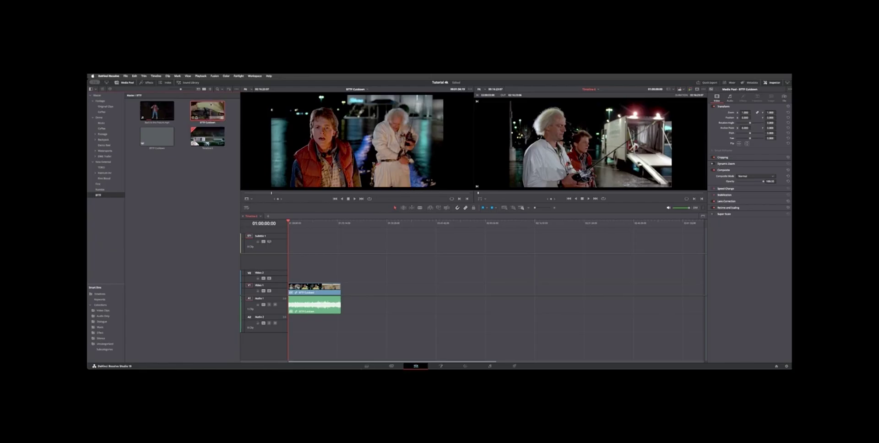
left_click(110, 90)
left_click(110, 89)
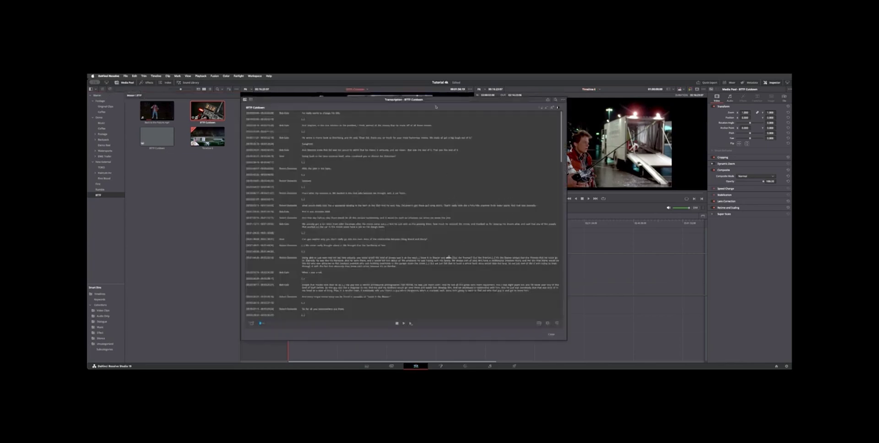
left_click_drag(431, 100, 481, 100)
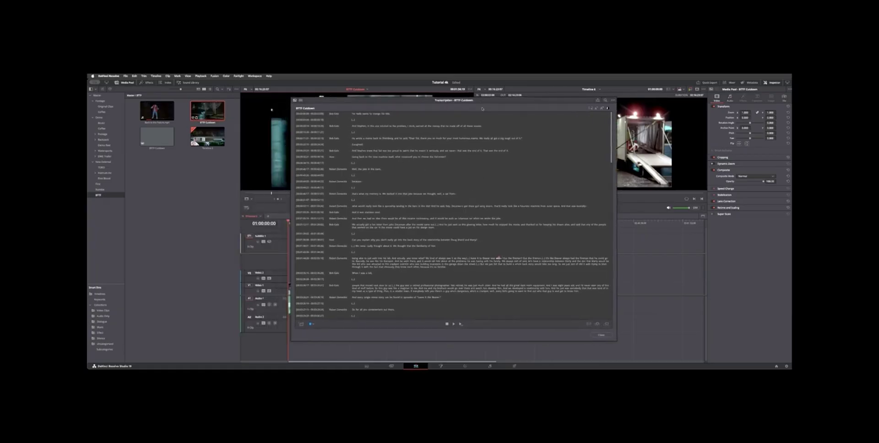
mouse_move(483, 101)
left_mouse_down()
mouse_move(471, 101)
mouse_move(483, 104)
left_mouse_up()
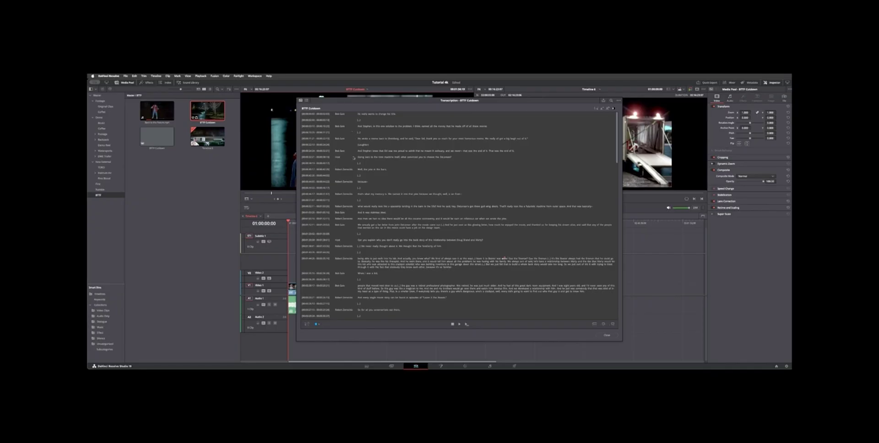
- Select the long transcript paragraph that begins "being able to just walk into his lab"
double_click(342, 194)
left_click(469, 195)
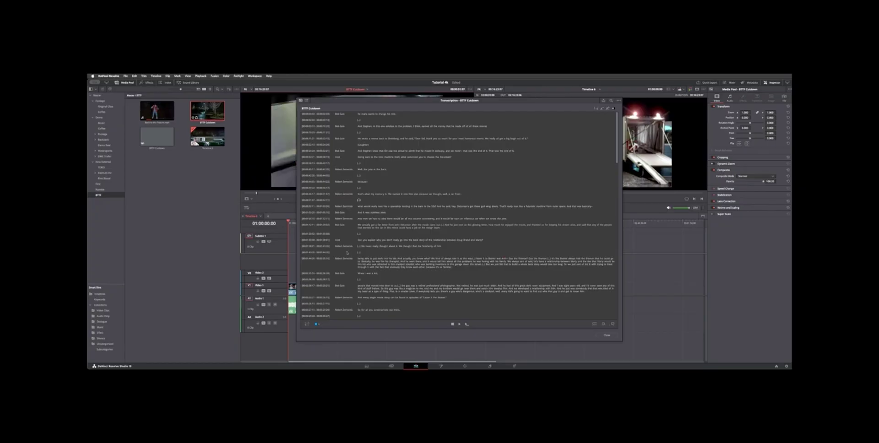
scroll(391, 281, "down", 2)
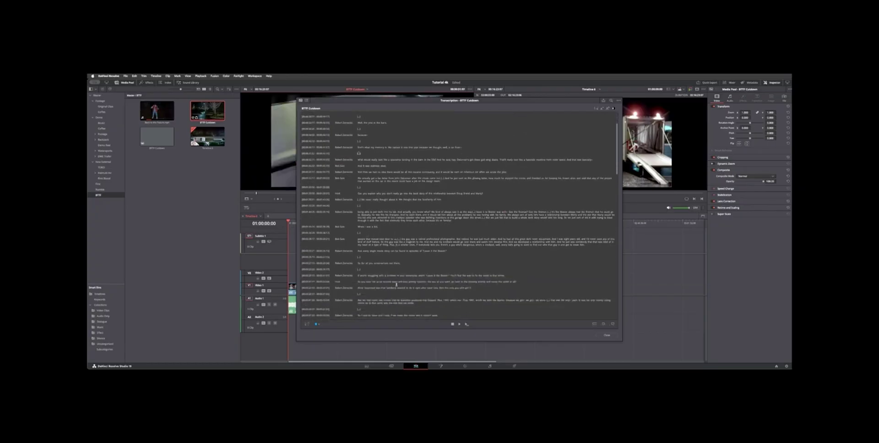
scroll(396, 284, "up", 2)
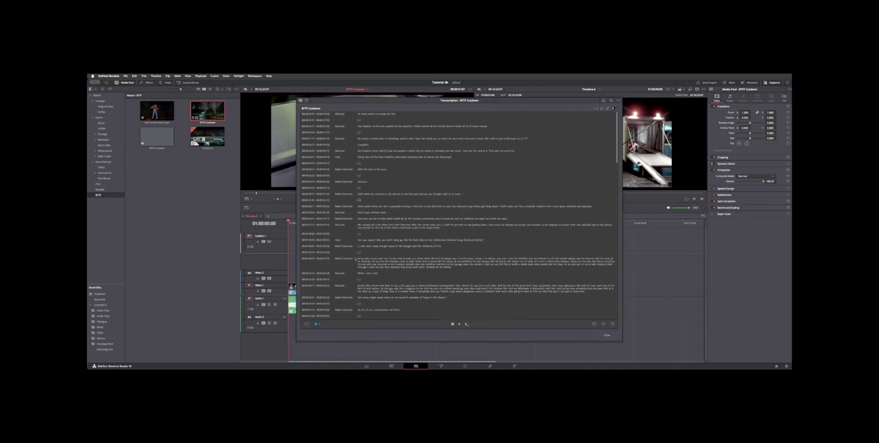
left_click_drag(613, 268, 349, 255)
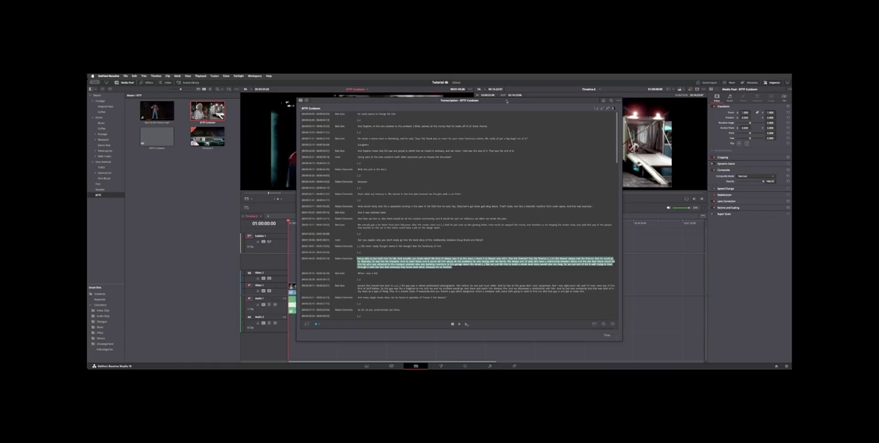
left_click_drag(506, 102, 494, 101)
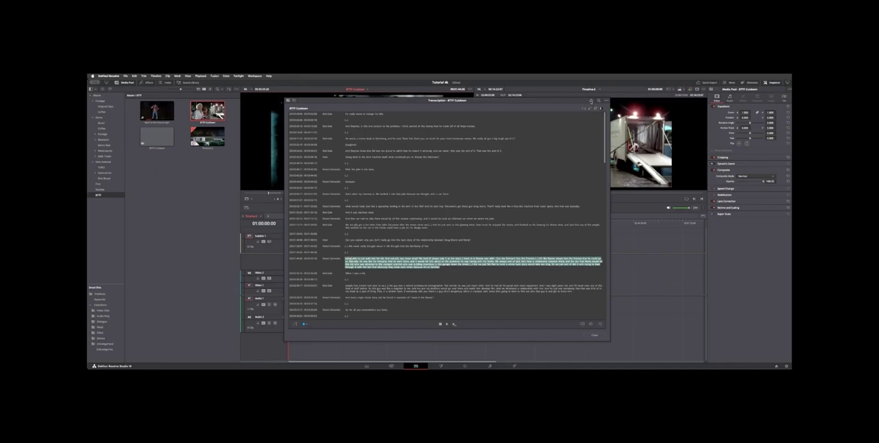
- Try to export the BTTF Cutdown transcription to a file in the OBS folder
left_click(590, 102)
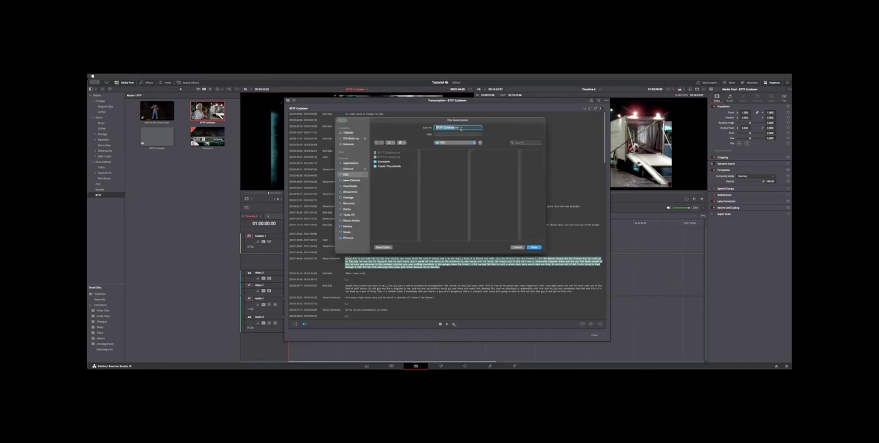
left_click(517, 248)
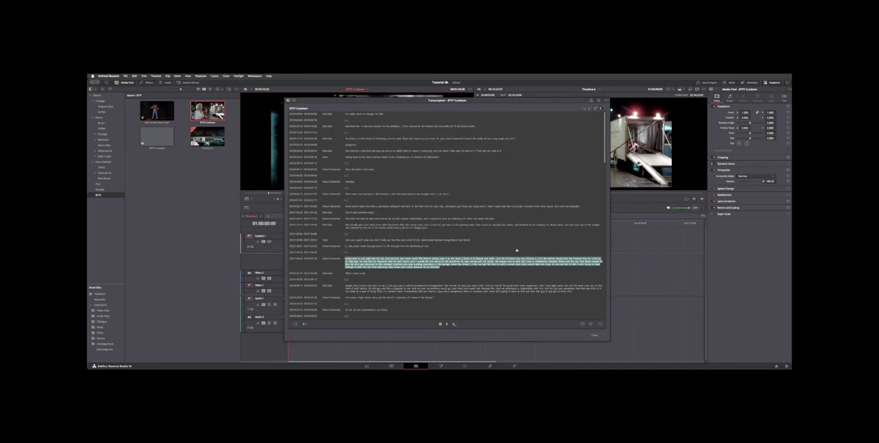
key("Escape")
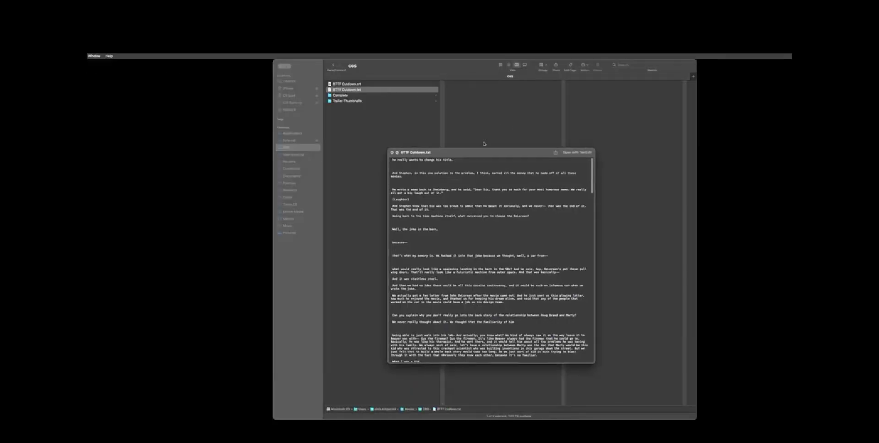
- Skim the preview of the exported BTTF Cutdown.txt transcript in Finder and close it
left_click_drag(445, 156, 437, 133)
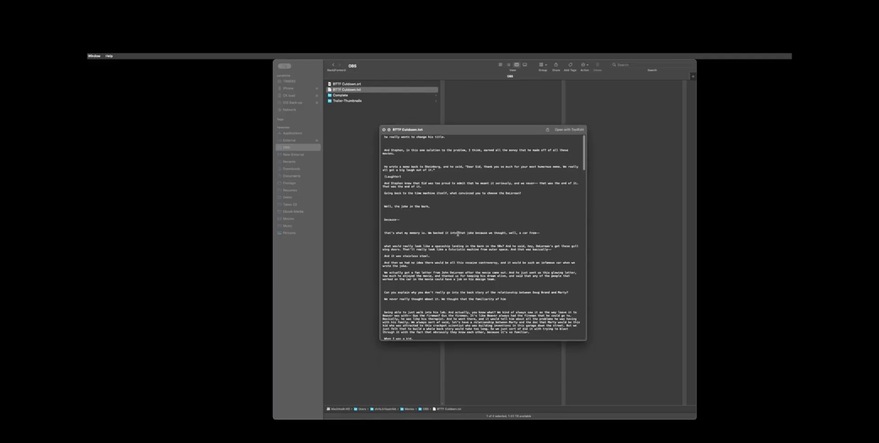
scroll(457, 234, "down", 10)
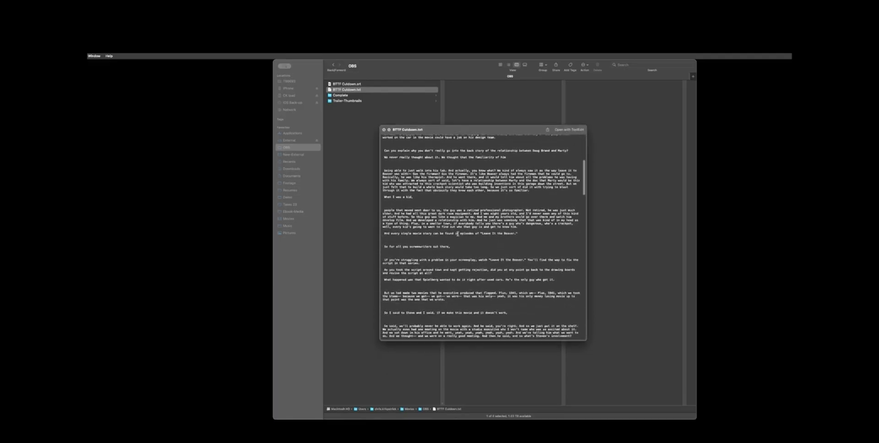
scroll(457, 234, "up", 8)
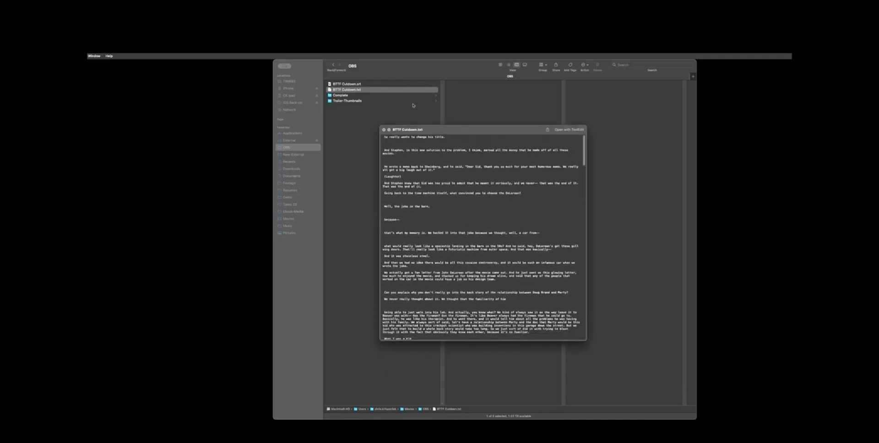
left_click(384, 129)
left_click(385, 132)
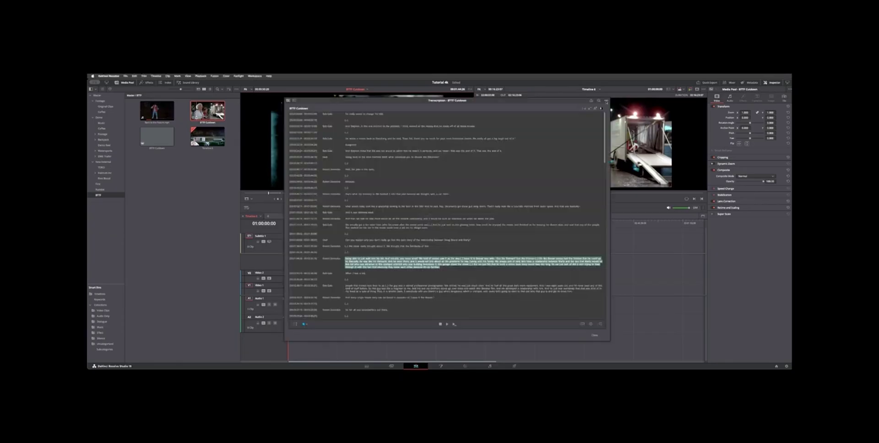
- Turn the speaker display in the transcript off and back on
left_click(606, 101)
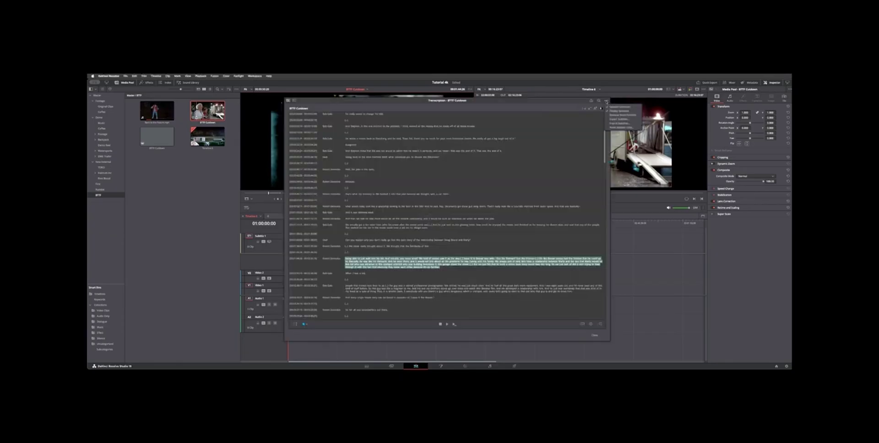
left_click(635, 113)
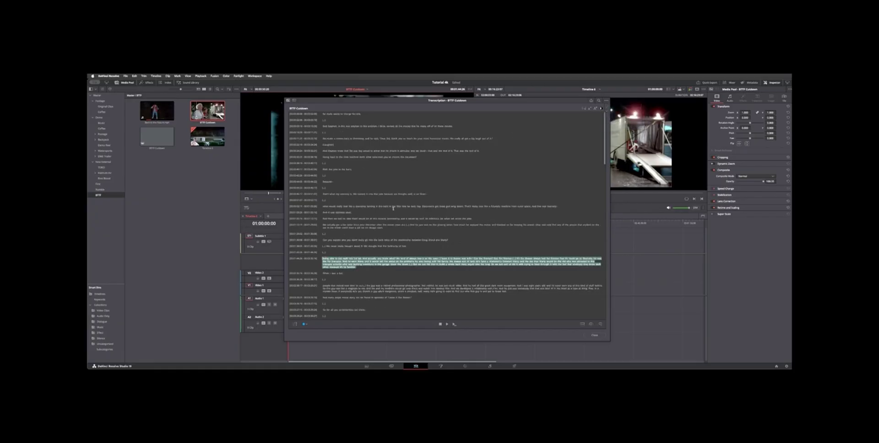
left_click(606, 102)
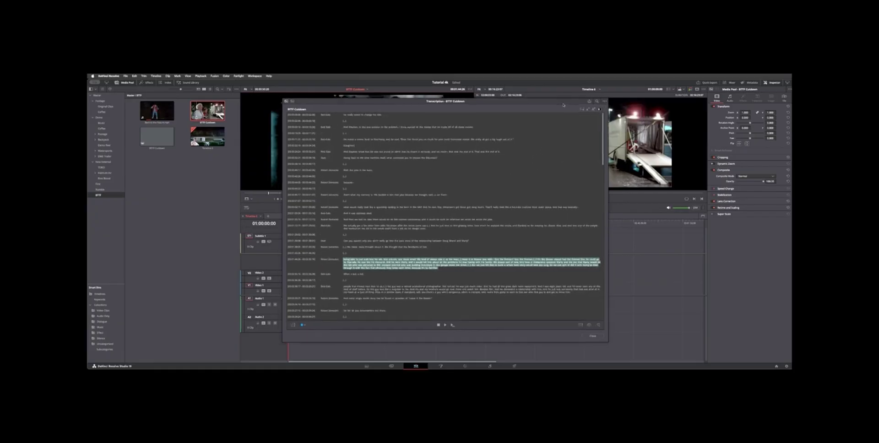
left_click_drag(566, 103, 561, 106)
- Review the subtitle export settings with the Subtitle Default caption preset, and dismiss the dialog
left_click(600, 102)
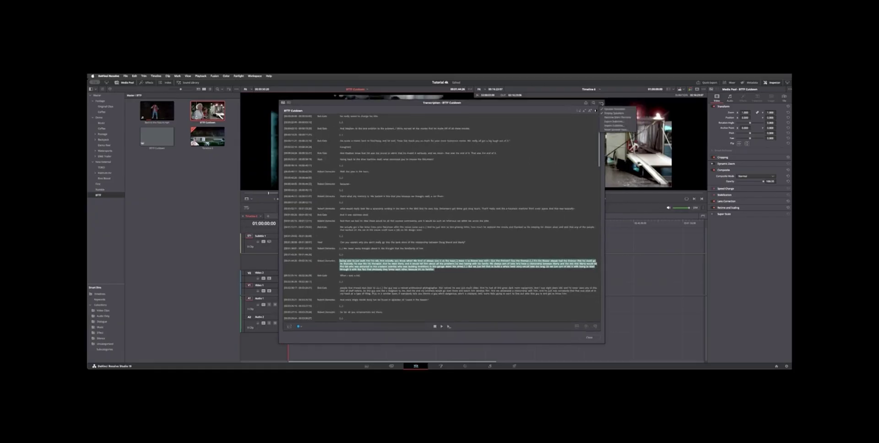
left_click(631, 121)
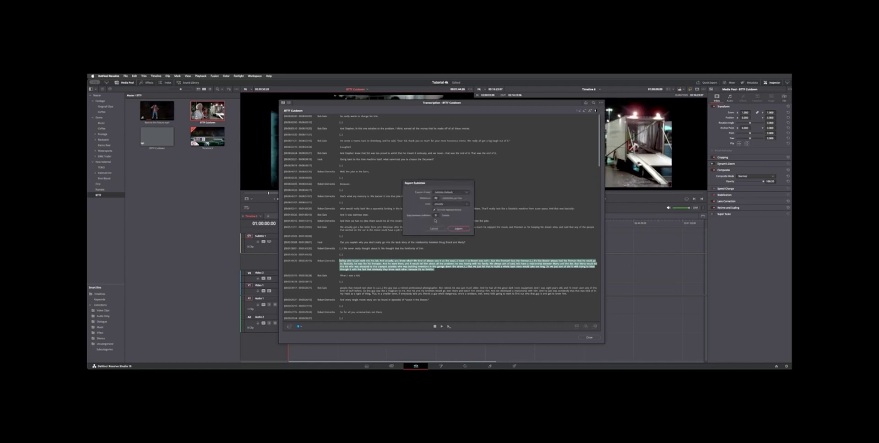
left_click(450, 193)
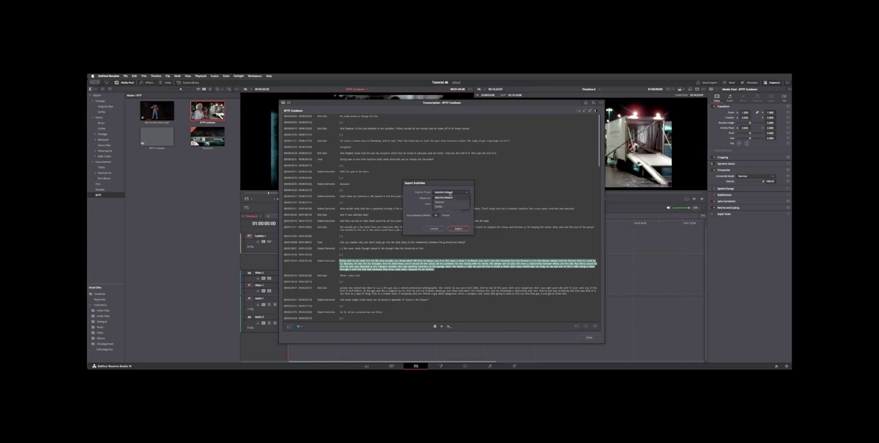
left_click(446, 197)
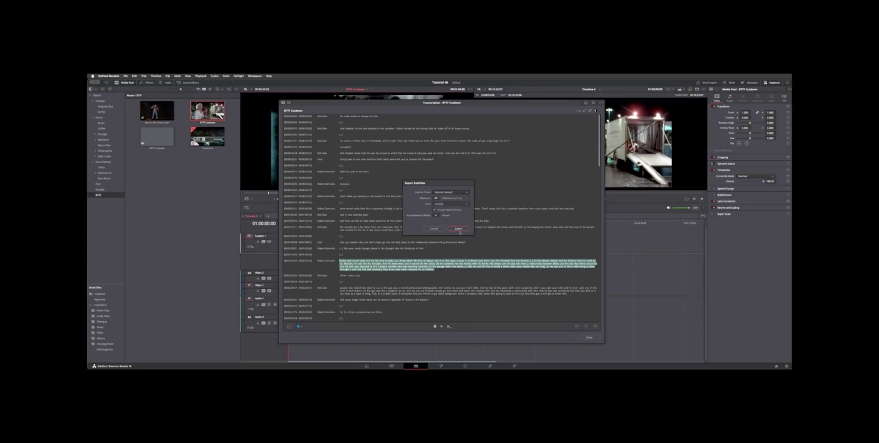
left_click(440, 227)
left_click(589, 337)
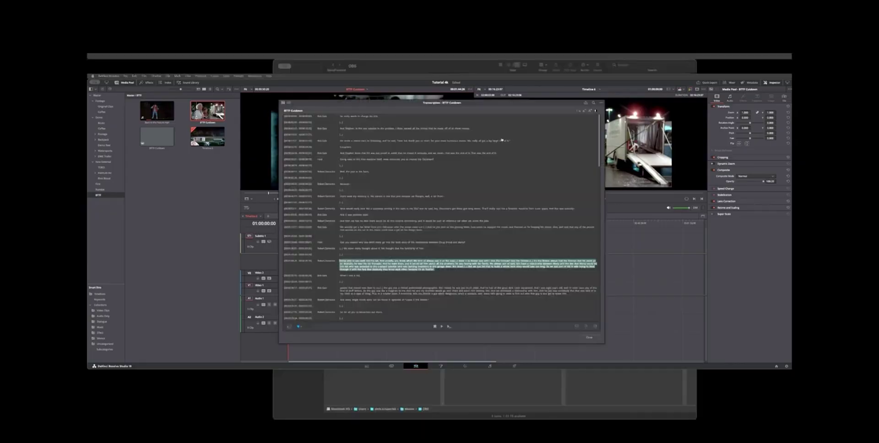
- Try to export the transcript's subtitles as BTTF Cutdown.srt to the OBS folder
left_click(601, 103)
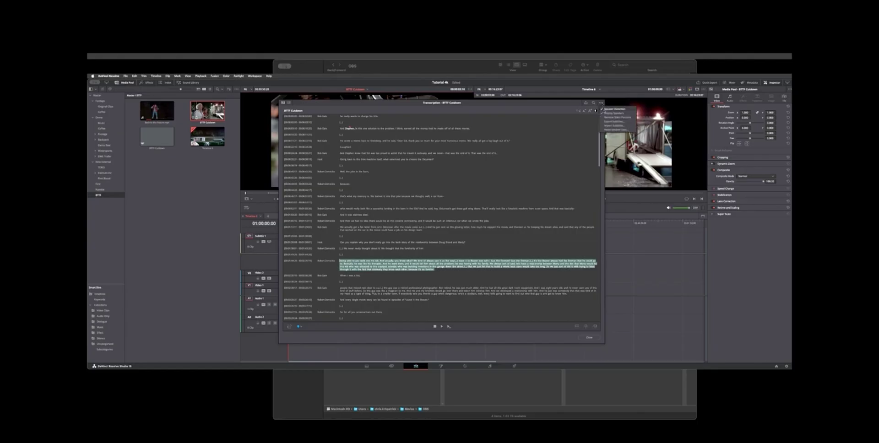
left_click(616, 122)
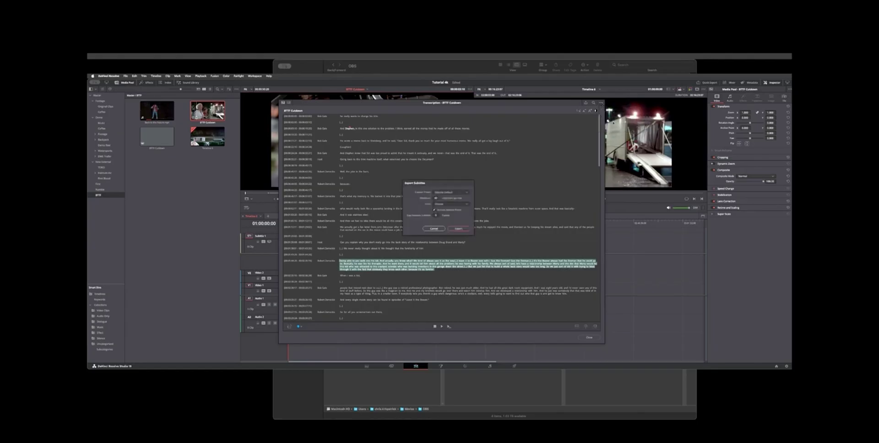
left_click(454, 227)
left_click(538, 204)
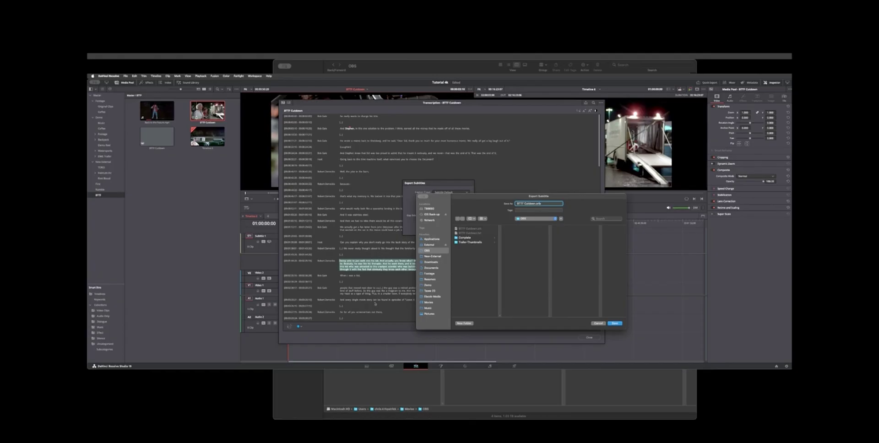
left_click(598, 323)
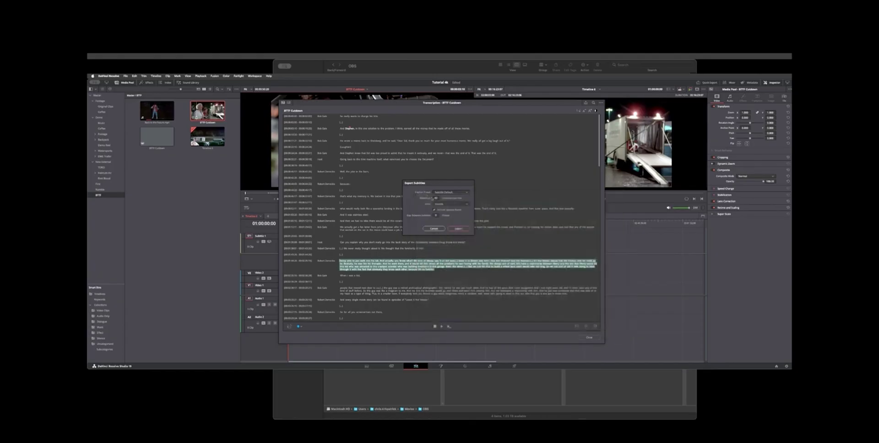
- Leave the subtitle export dialog and check the BTTF Cutdown.srt file name in Finder's OBS folder
left_click(434, 228)
left_click(169, 222)
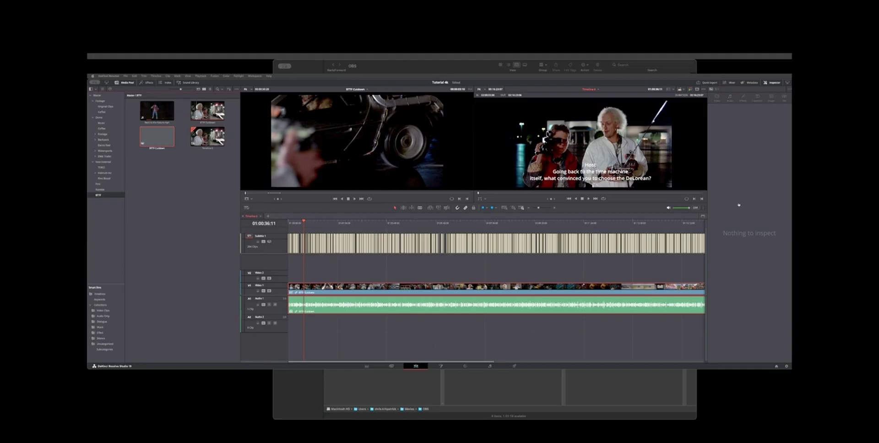
key("super+h")
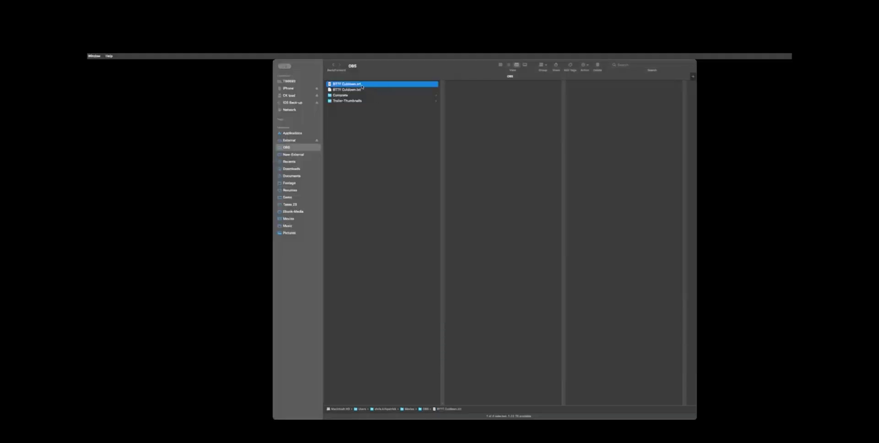
key("Return")
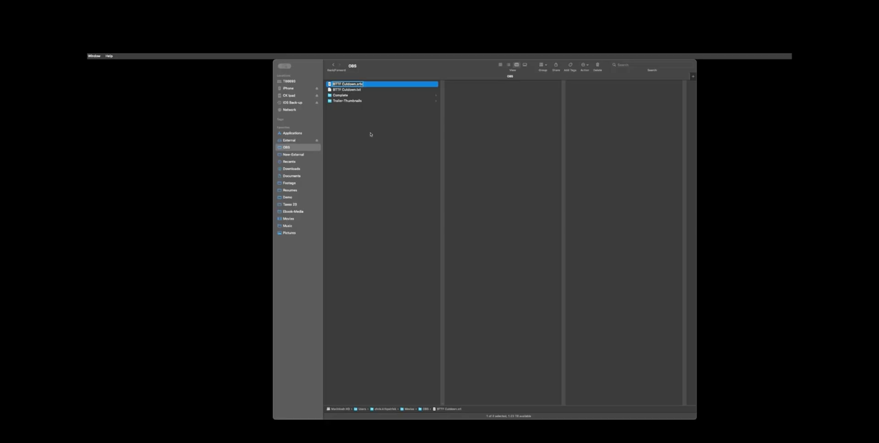
key("Return")
left_click(373, 125)
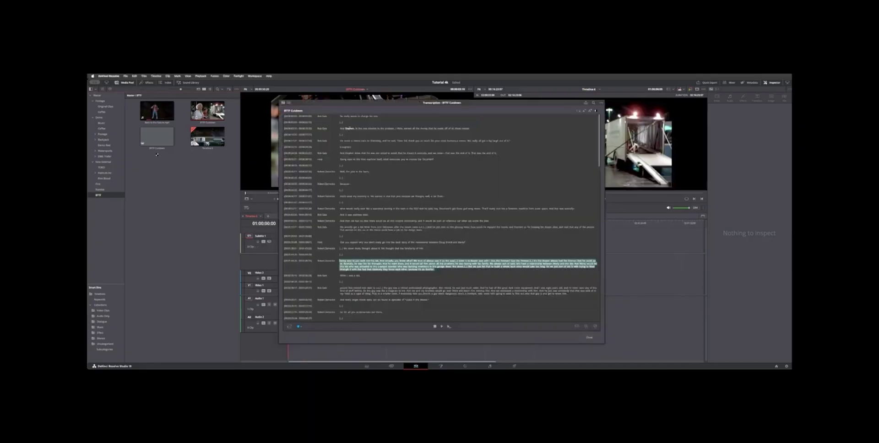
- Place the BTTF Cutdown subtitle file from the media pool at the start of the Subtitle 1 track and play the timeline
left_click(153, 139)
left_click(163, 215)
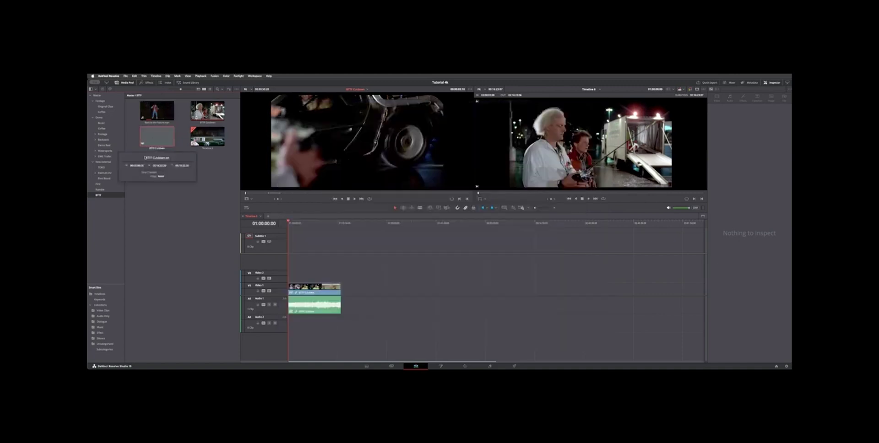
left_click(297, 239)
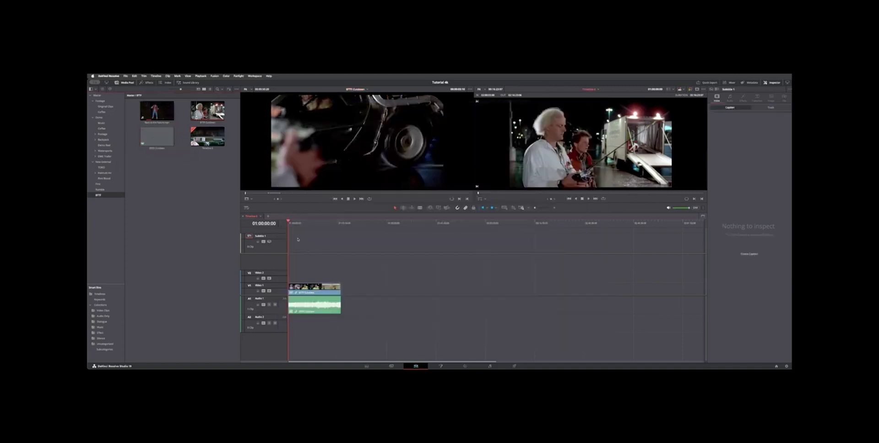
left_click_drag(157, 137, 285, 245)
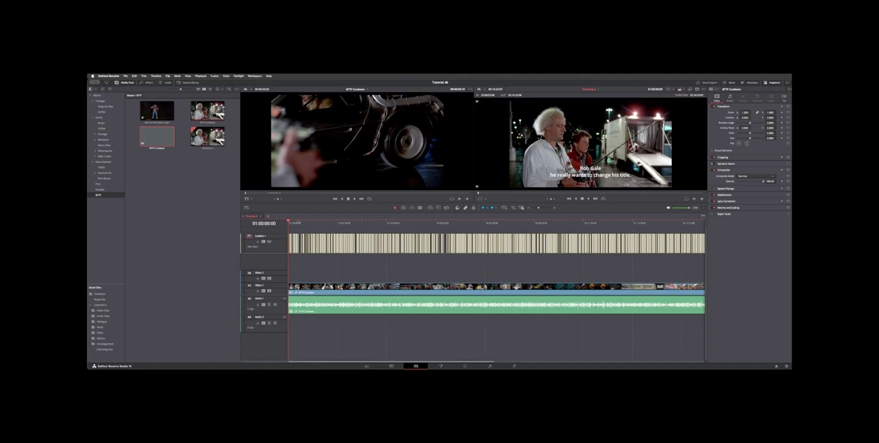
key("space")
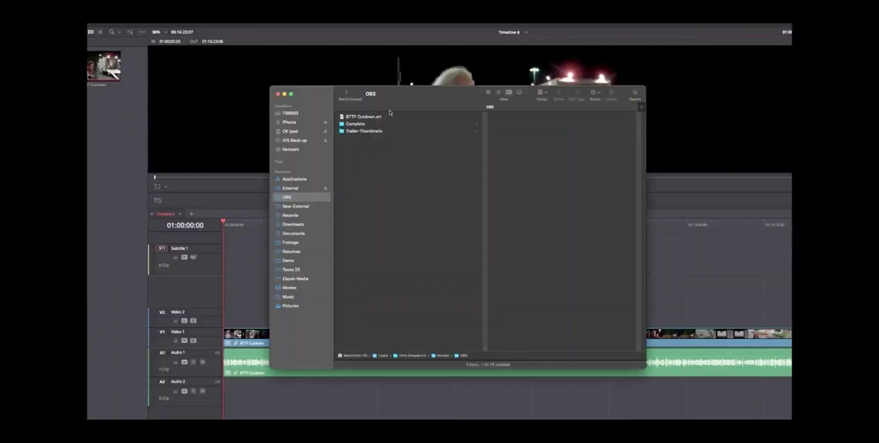
- In Finder's OBS folder, change the subtitle file's extension to .txt, naming it BTTF Cutdown.txt
left_click(386, 118)
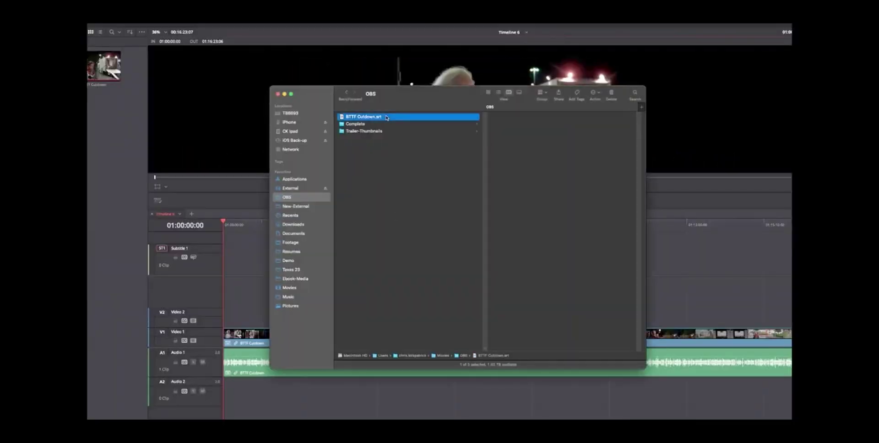
key("Return")
key("Right")
key("BackSpace")
key("BackSpace")
key("BackSpace")
type("txt")
key("Return")
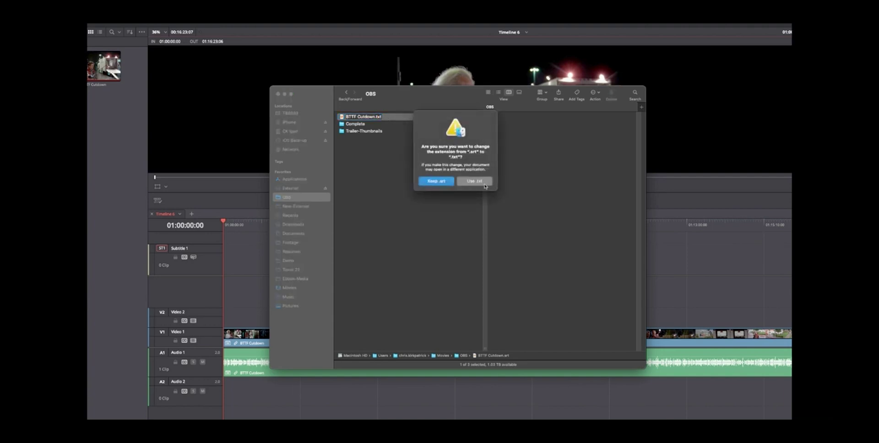
key("Return")
- Open BTTF Cutdown.txt in the text editor and enlarge its window over the Finder window
double_click(360, 117)
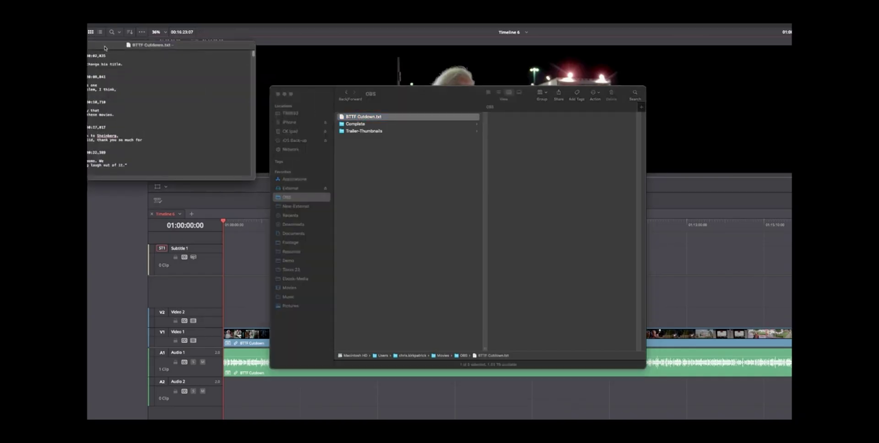
left_click_drag(104, 45, 379, 64)
left_click_drag(531, 197, 629, 332)
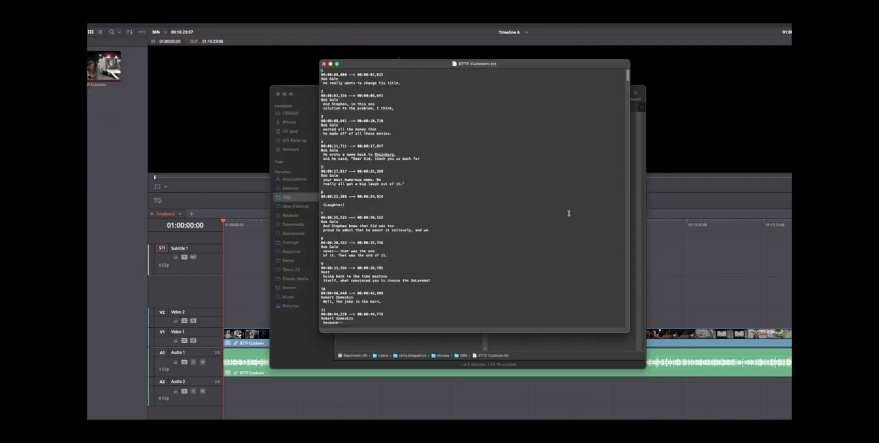
- Replace every "Host" speaker label in the subtitle text with "Host:"
key("super+f")
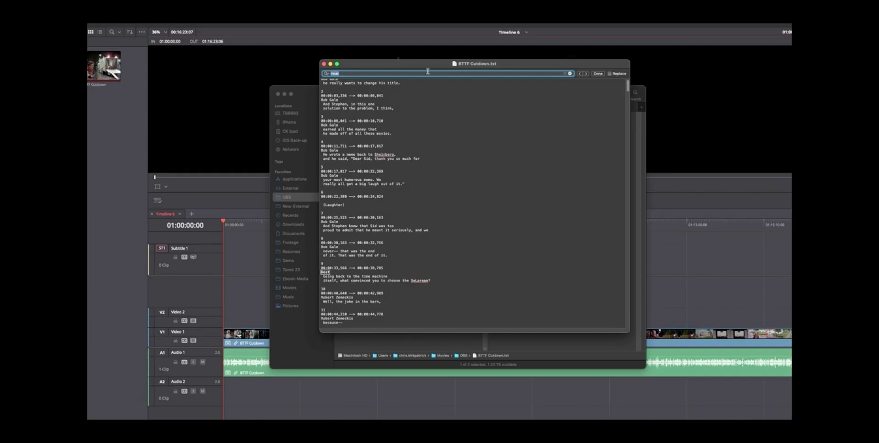
key("Return")
left_click(617, 74)
left_click(395, 81)
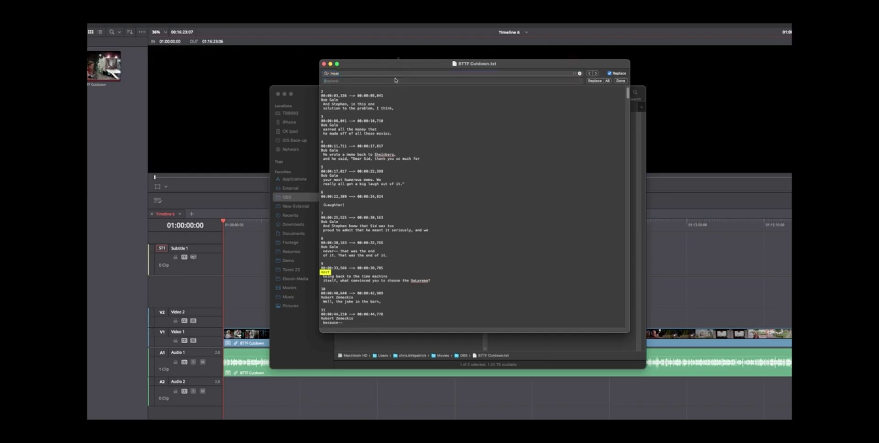
type("Host")
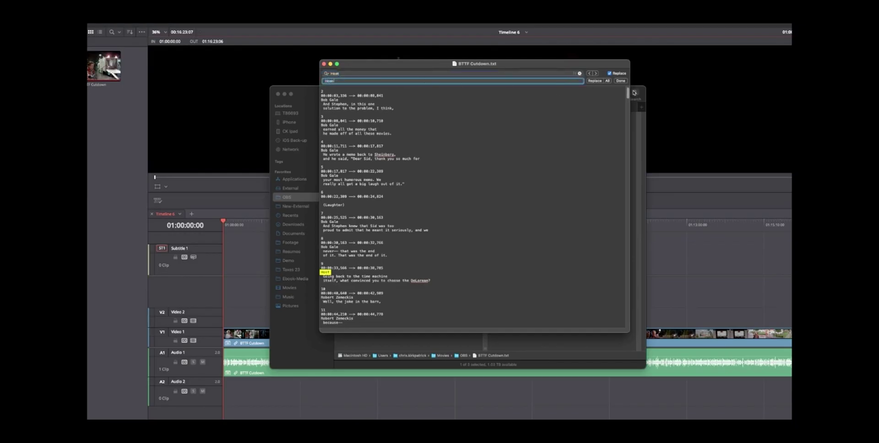
left_click(607, 80)
- Replace all occurrences of "Bob Gale" in the subtitle text with "Bob Gale:"
double_click(496, 73)
type("Bob G")
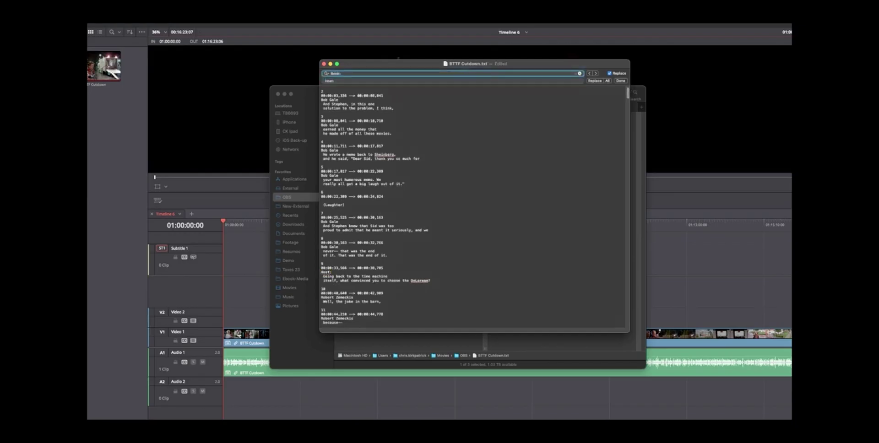
type("ale")
key("Tab")
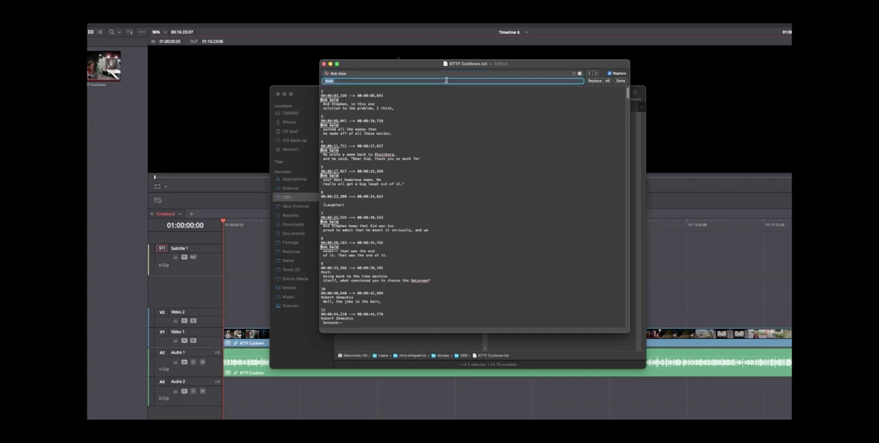
type("Bob Gale:")
left_click(607, 81)
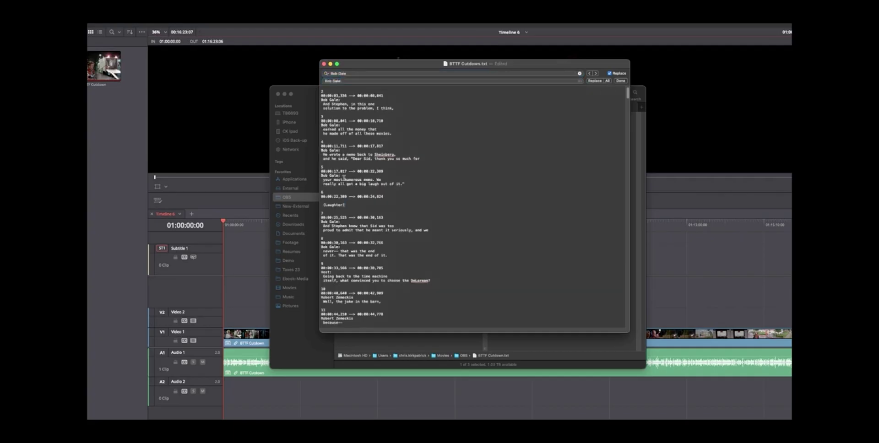
- Replace all occurrences of "Robert Zemeckis" with "Robert Zemeckis:" and close the find and replace bar
left_click(354, 72)
type("Robert")
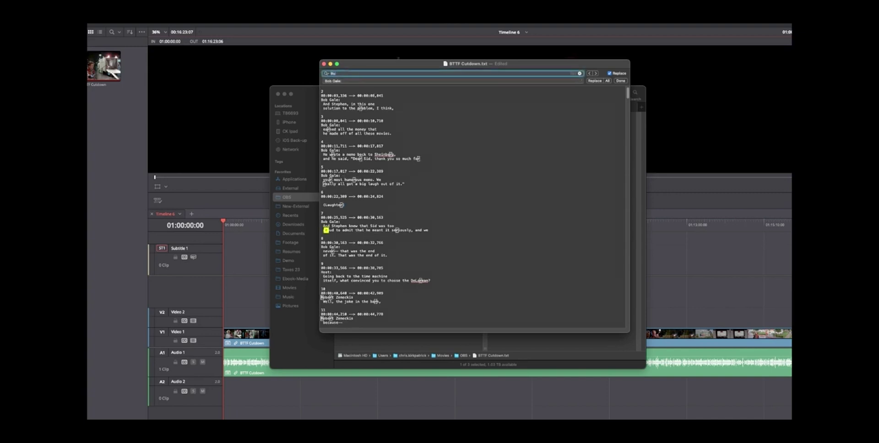
type(" Zemeckis")
key("Tab")
type("Robert Zemeckis")
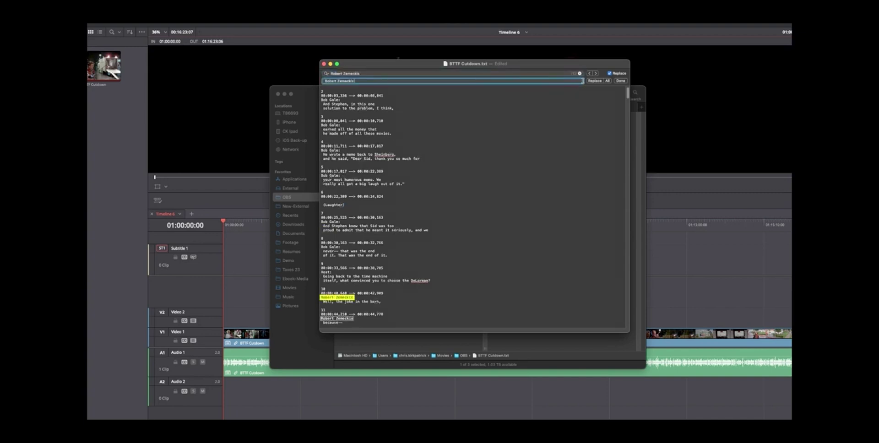
left_click(607, 81)
left_click(620, 81)
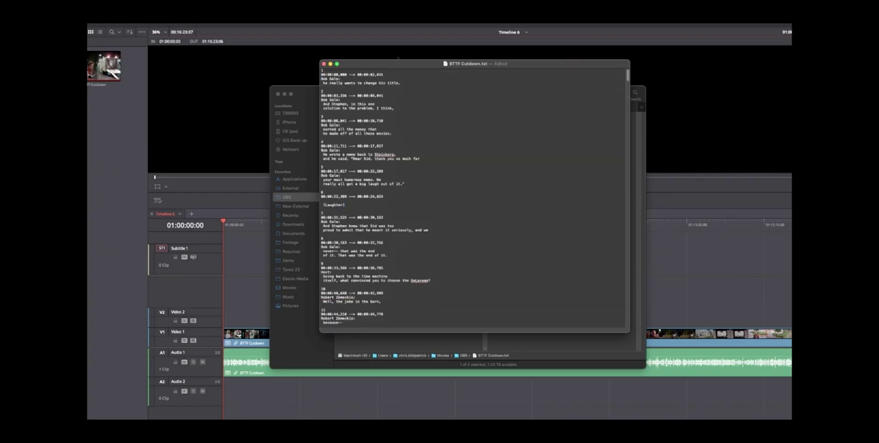
- Save and close the edited text file, and rename it BTTF Cutdown.srt, accepting the extension change
key("super+s")
left_click(323, 65)
left_click(390, 118)
key("Return")
key("Right")
key("BackSpace")
key("BackSpace")
key("BackSpace")
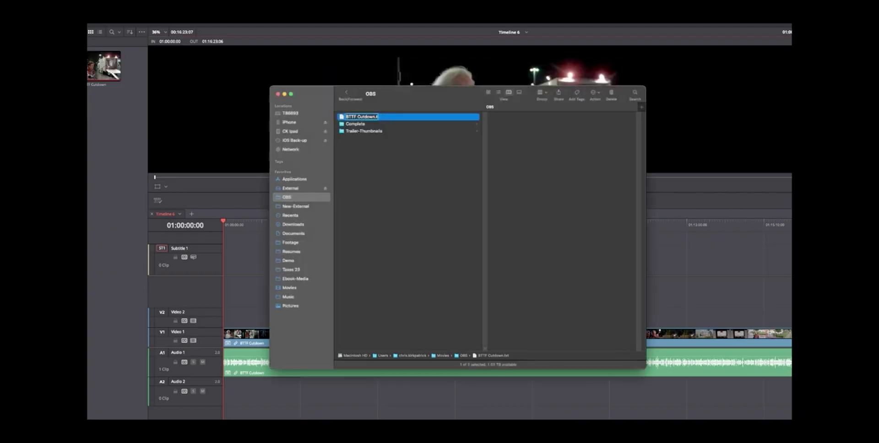
type("srt")
key("Return")
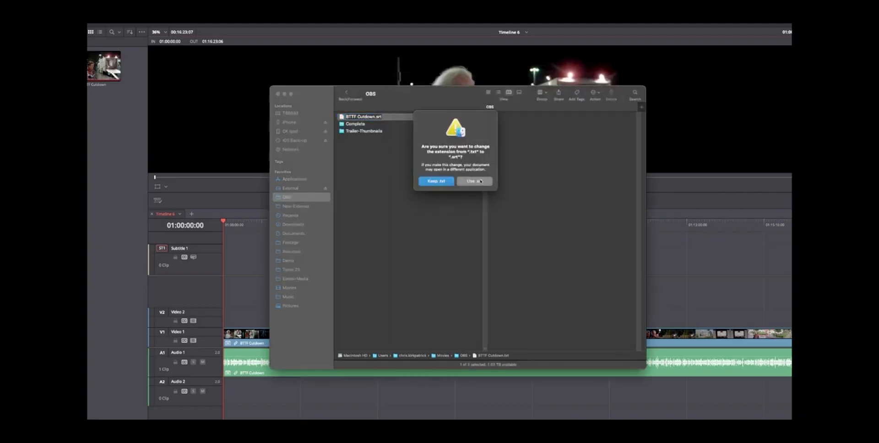
left_click(474, 180)
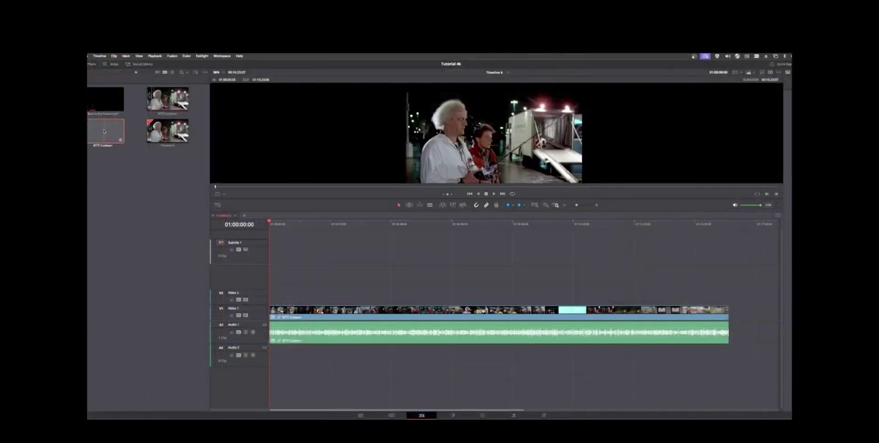
- Switch to DaVinci Resolve, add the edited BTTF Cutdown subtitles at the timeline start, and play from 01:00:25:11 to check them
left_click_drag(106, 131, 275, 237)
left_click(281, 225)
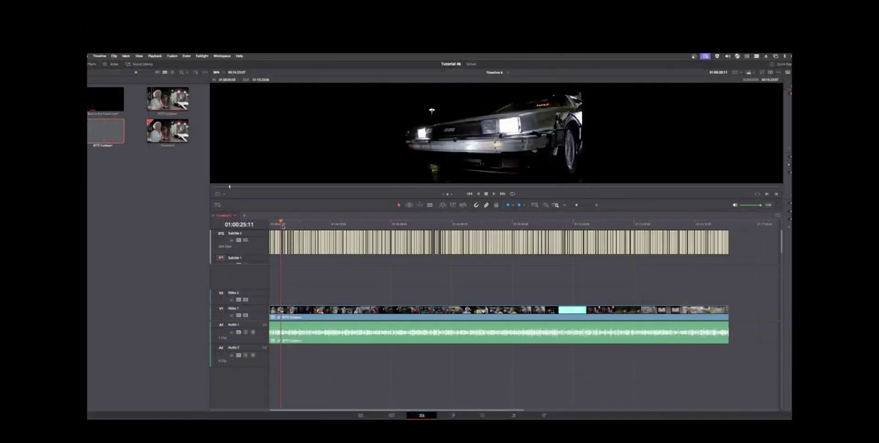
key("space")
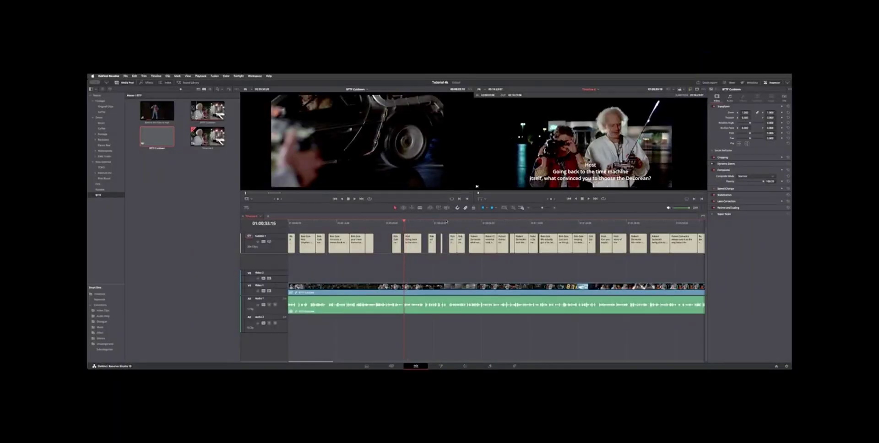
key("space")
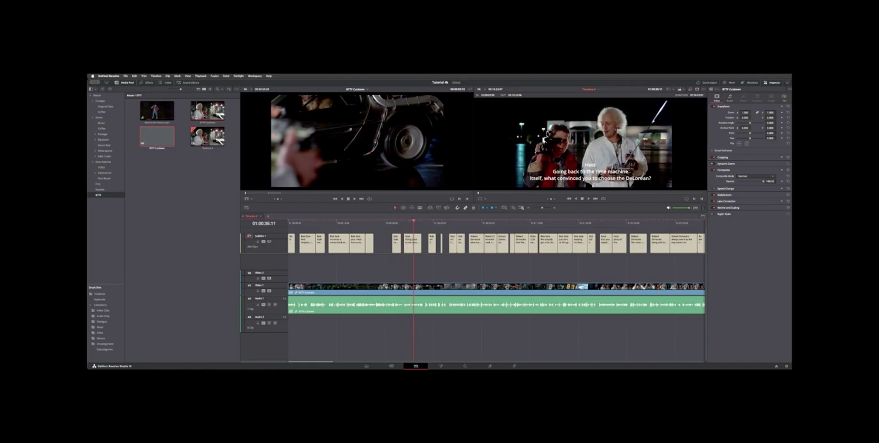
- Fit the whole timeline in view and select the BTTF Cutdown clip on the Video 1 and Audio 1 tracks
scroll(514, 253, "down", 5)
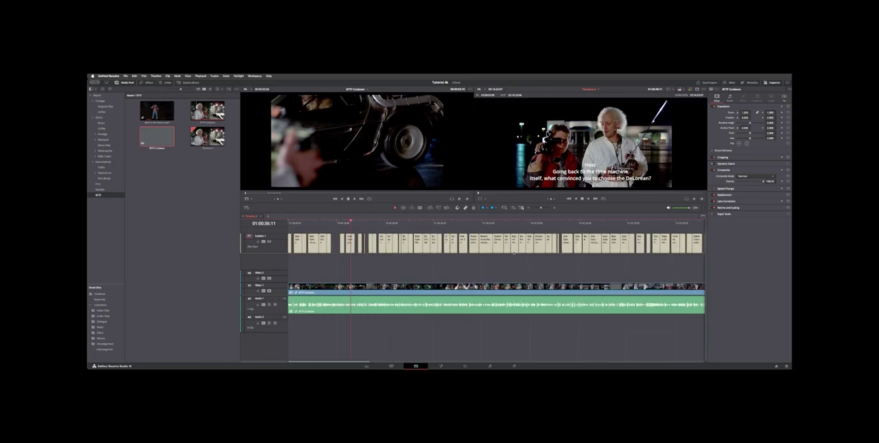
key("shift+z")
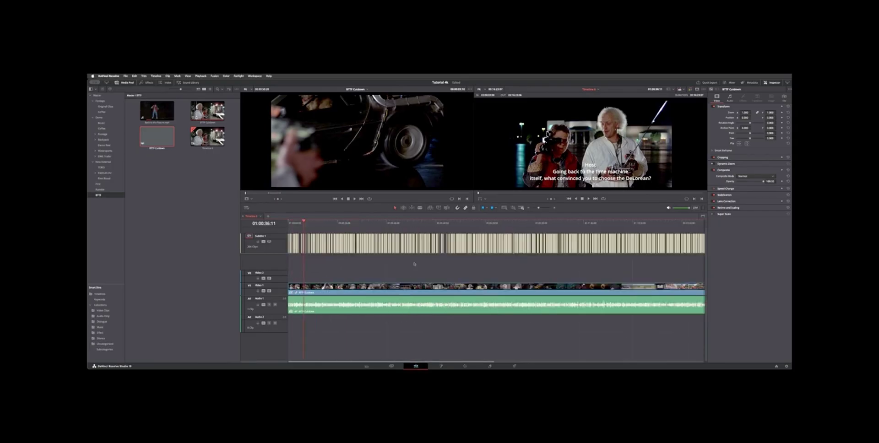
left_click(383, 306)
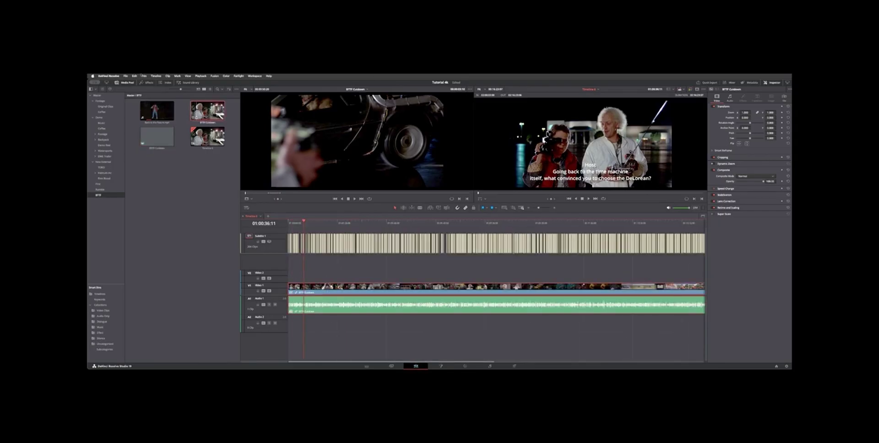
left_click(189, 168)
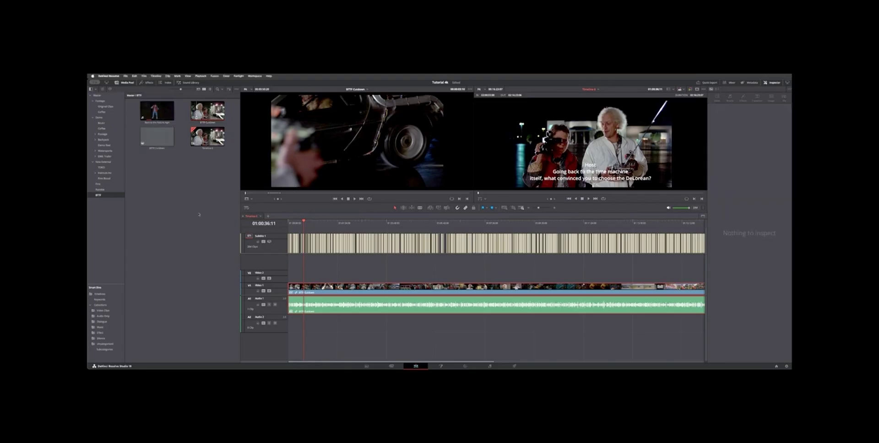